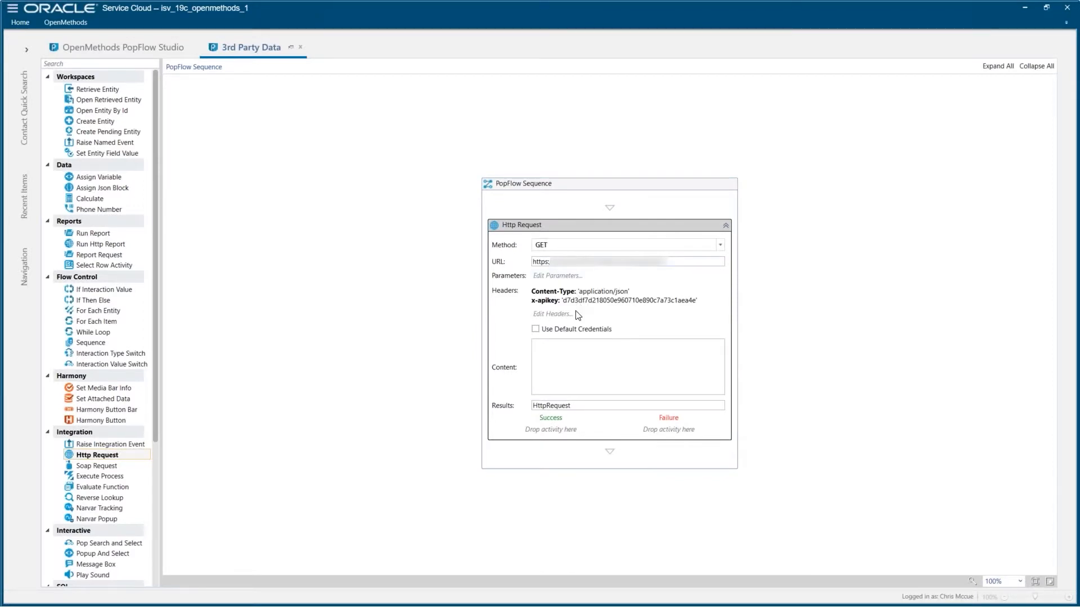
# Step: Copy the Http Request's results variable name and add a Pop Search and Select activity directly below the Http Request
pyautogui.moveTo(591, 407); pyautogui.dragTo(528, 400)
pyautogui.hotkey('ctrl', 'c')
pyautogui.click(599, 404)
pyautogui.moveTo(115, 543); pyautogui.dragTo(606, 455)
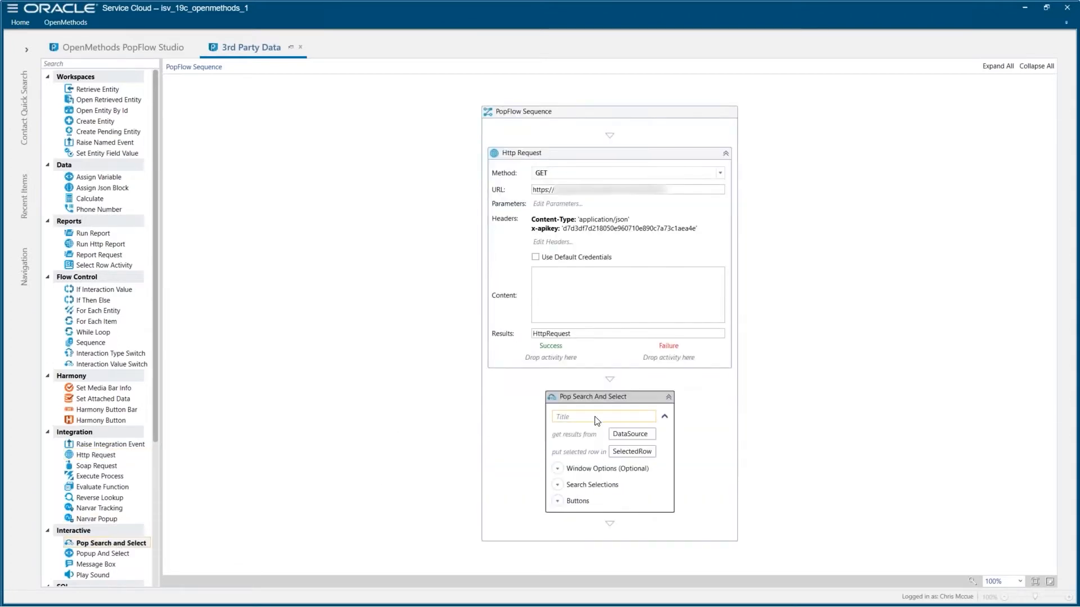
# Step: Title the Pop Search and Select activity Data and set it to get results from HttpRequest.Content
pyautogui.click(597, 419)
pyautogui.click(633, 438)
pyautogui.hotkey('ctrl', 'a')
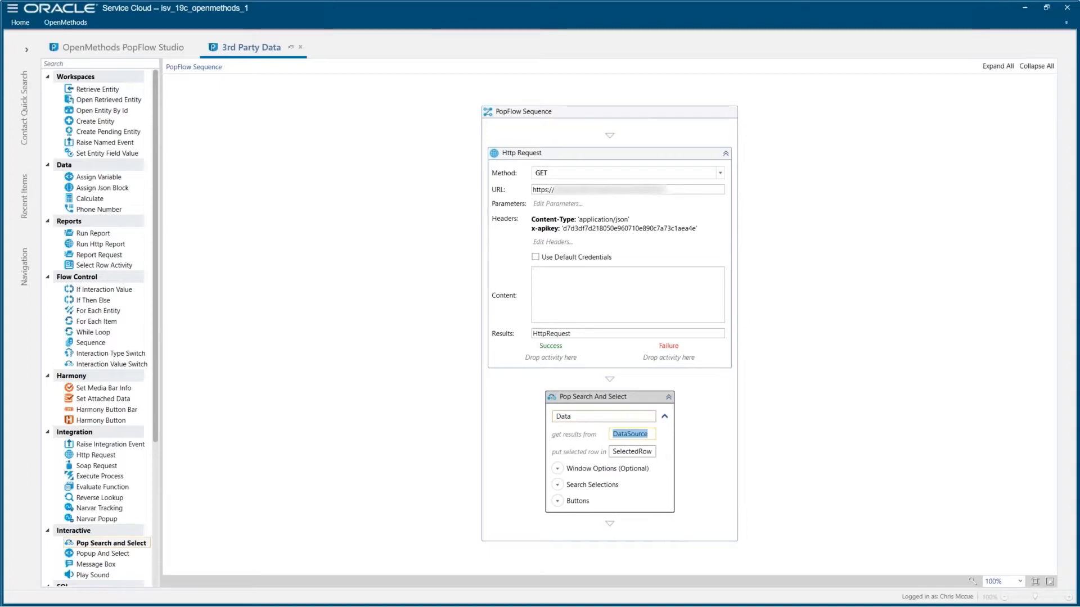
pyautogui.hotkey('ctrl', 'v')
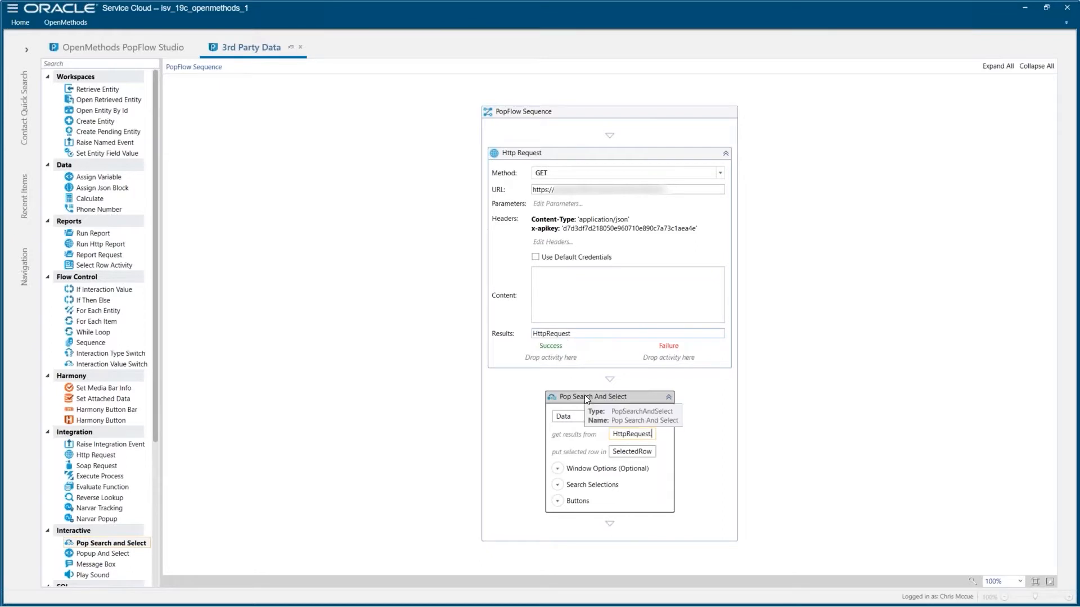
pyautogui.write('.Content')
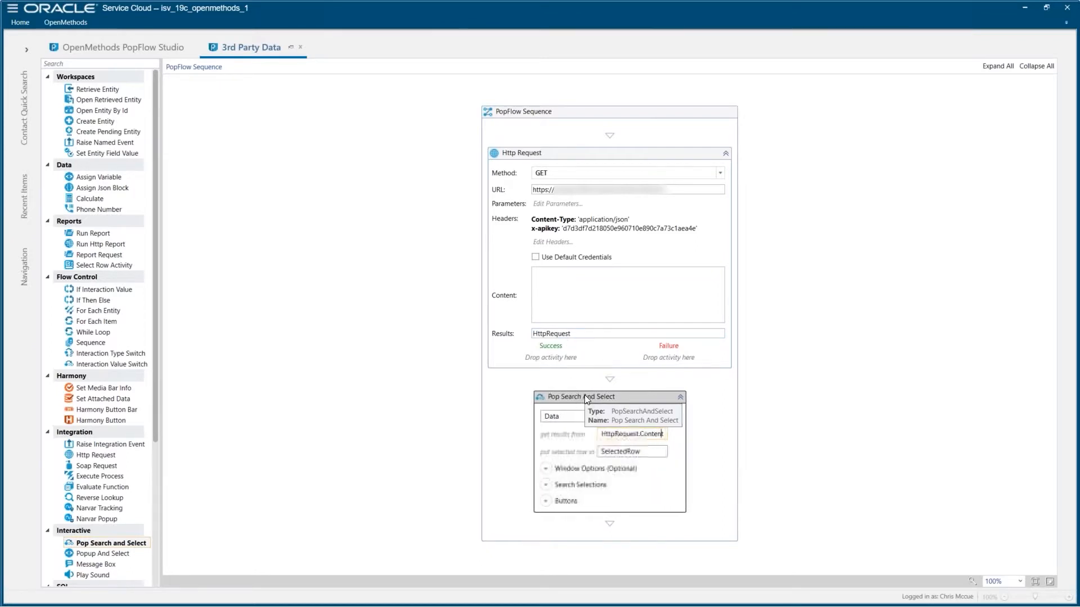
# Step: Define the activity's search selection with search type Data and search text Data
pyautogui.click(563, 484)
pyautogui.click(564, 491)
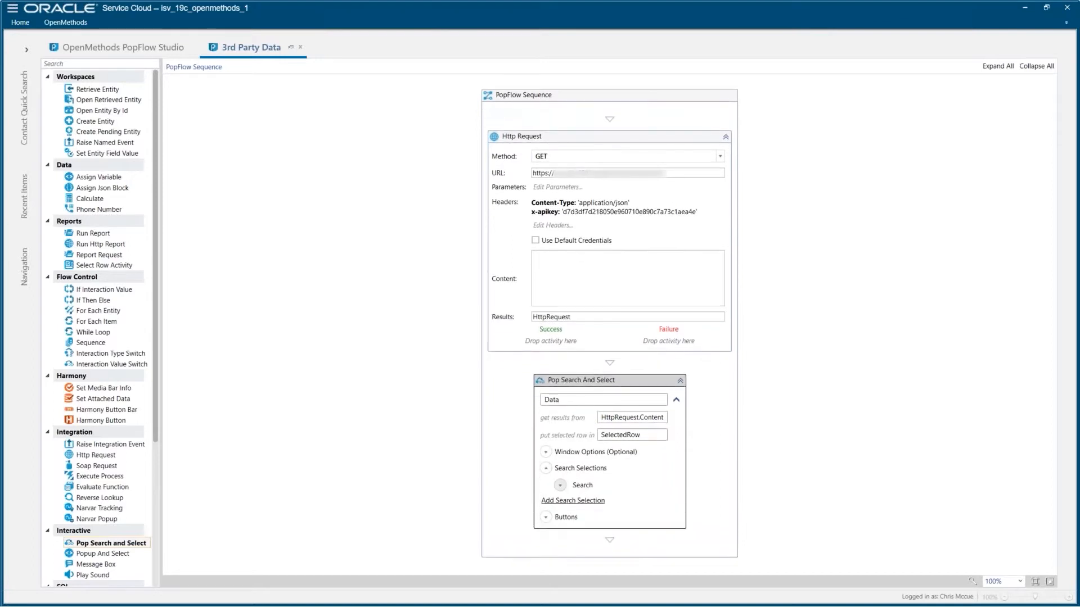
pyautogui.click(579, 485)
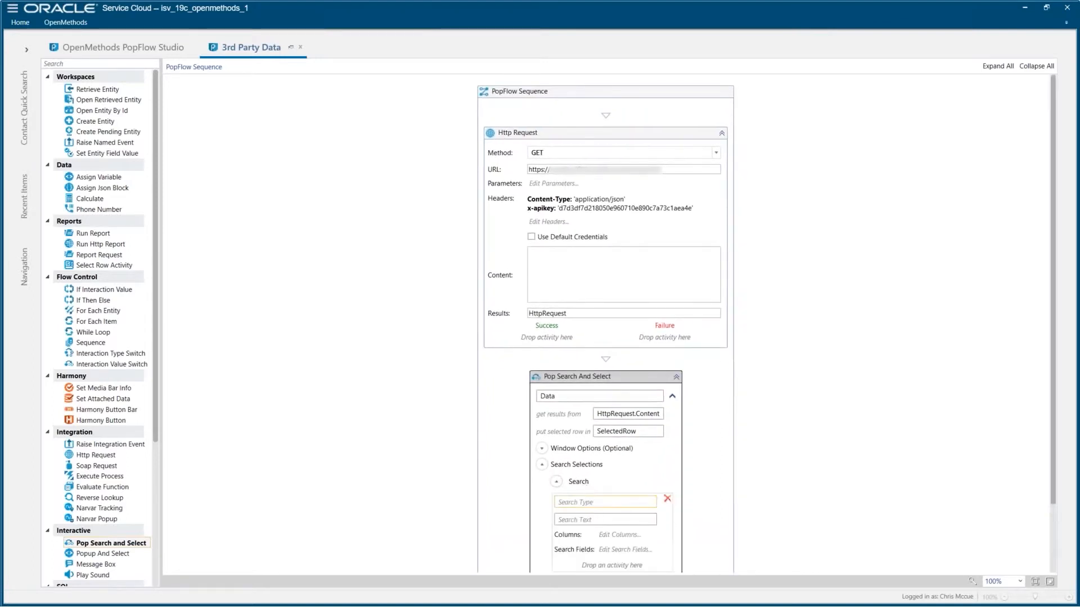
pyautogui.write('Data')
pyautogui.press('Tab')
pyautogui.write('Data')
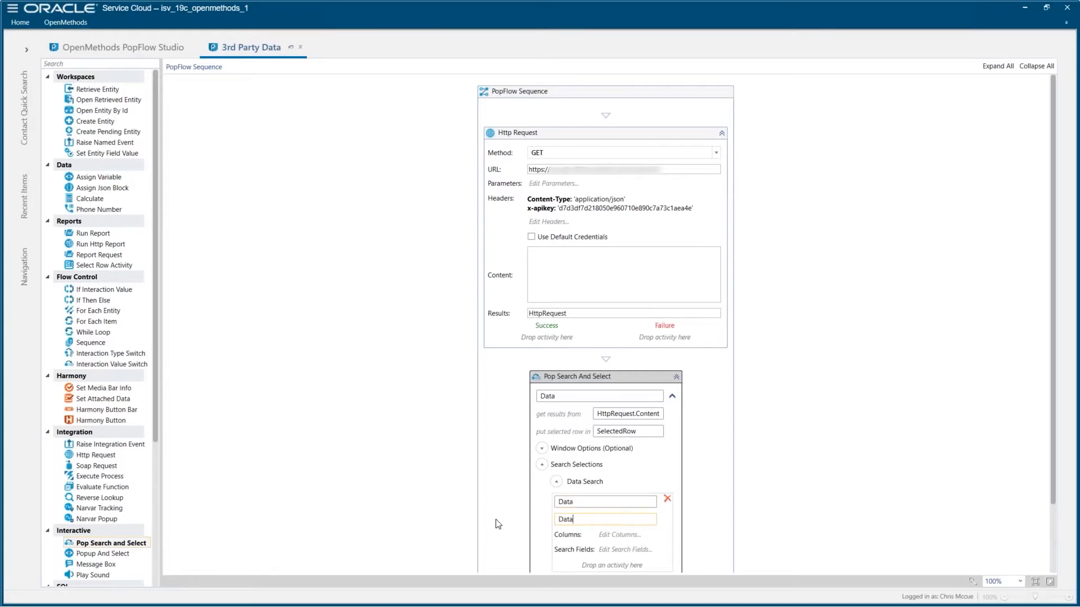
pyautogui.click(447, 455)
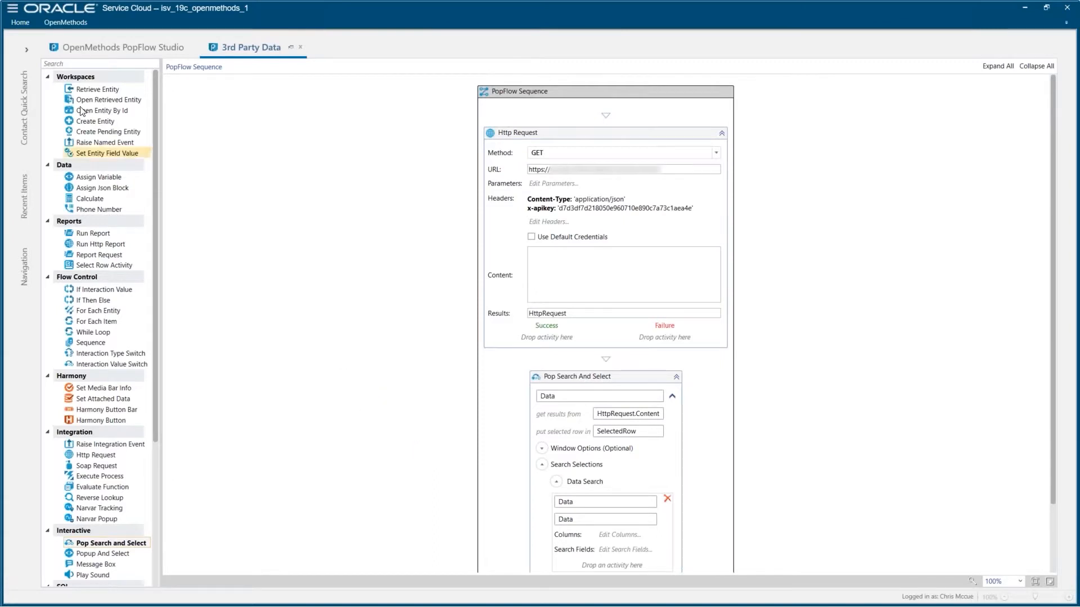
# Step: Execute a preview of the workflow with the existing test interaction information and step-by-step execution
pyautogui.click(20, 25)
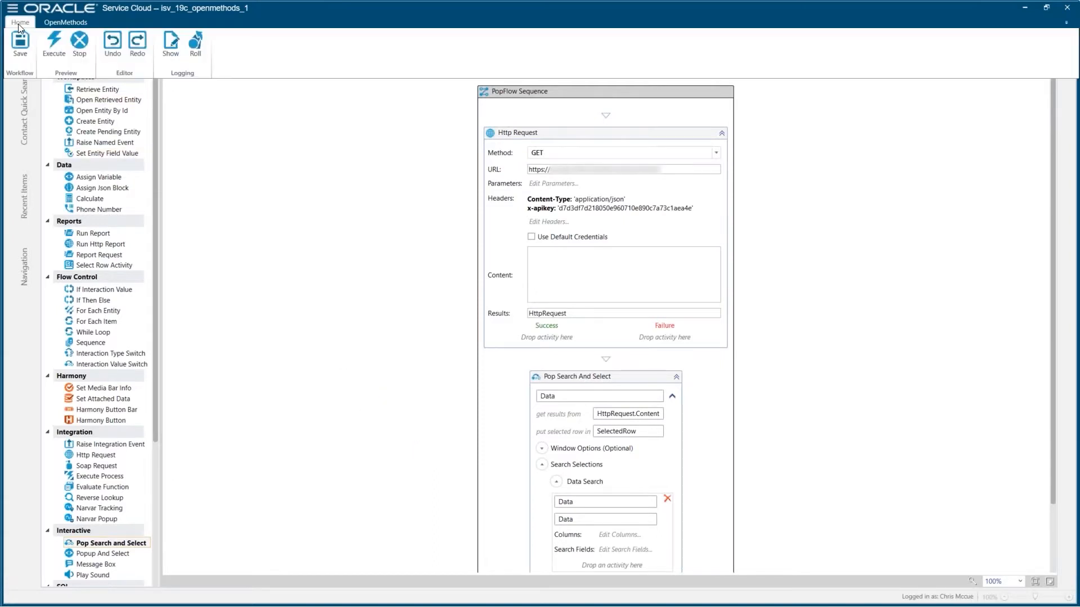
pyautogui.click(52, 46)
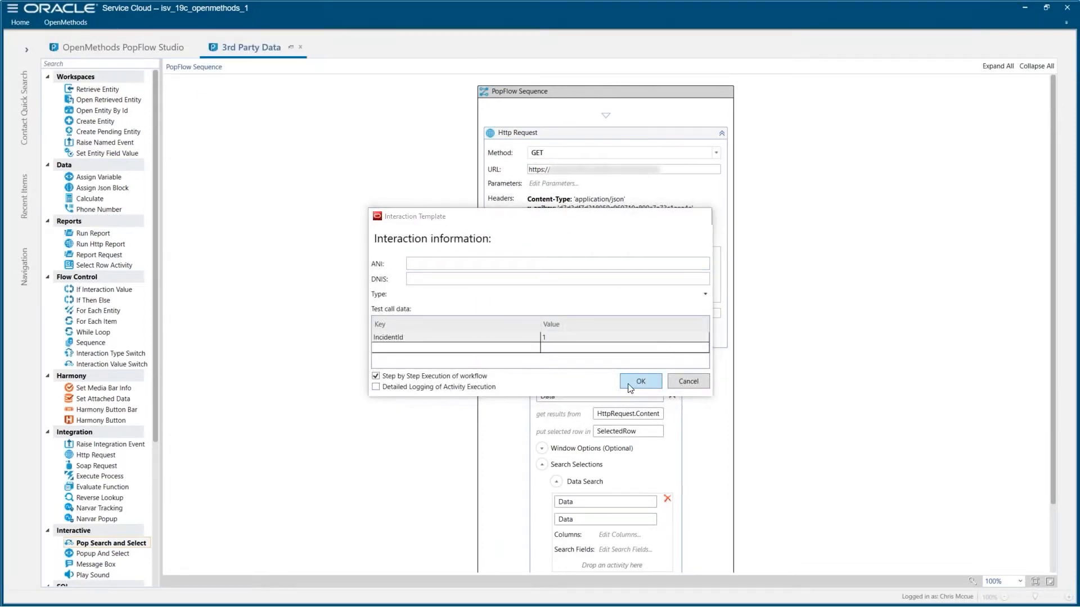
pyautogui.click(630, 386)
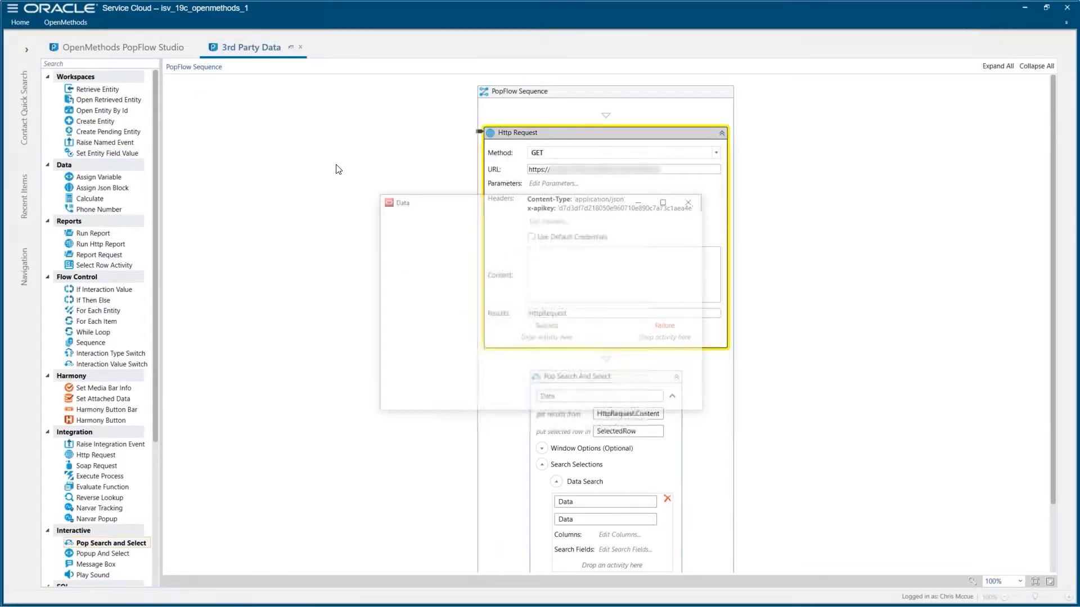
# Step: Move and widen the Data results popup, look through the returned records and columns, and close it
pyautogui.moveTo(382, 183); pyautogui.dragTo(292, 161)
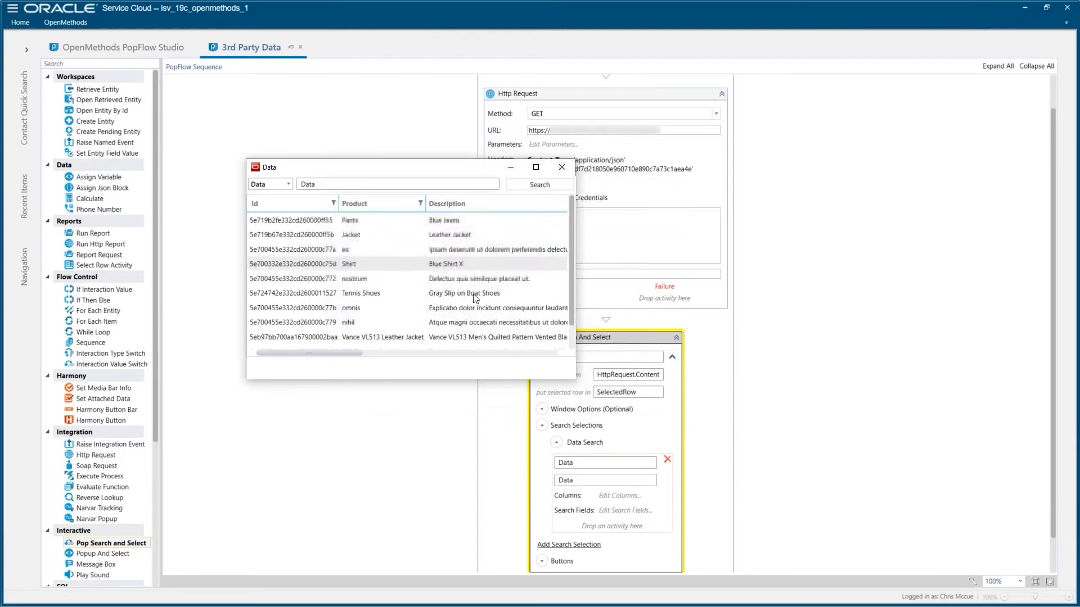
pyautogui.moveTo(569, 274); pyautogui.dragTo(835, 263)
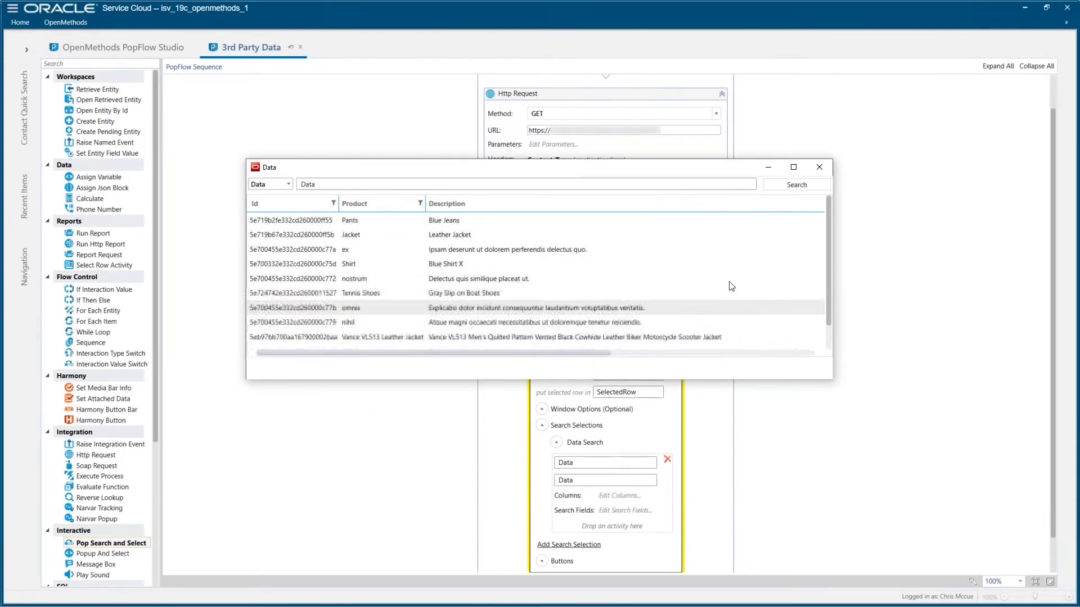
pyautogui.scroll(-1, 717, 289)
pyautogui.moveTo(593, 352); pyautogui.dragTo(464, 349)
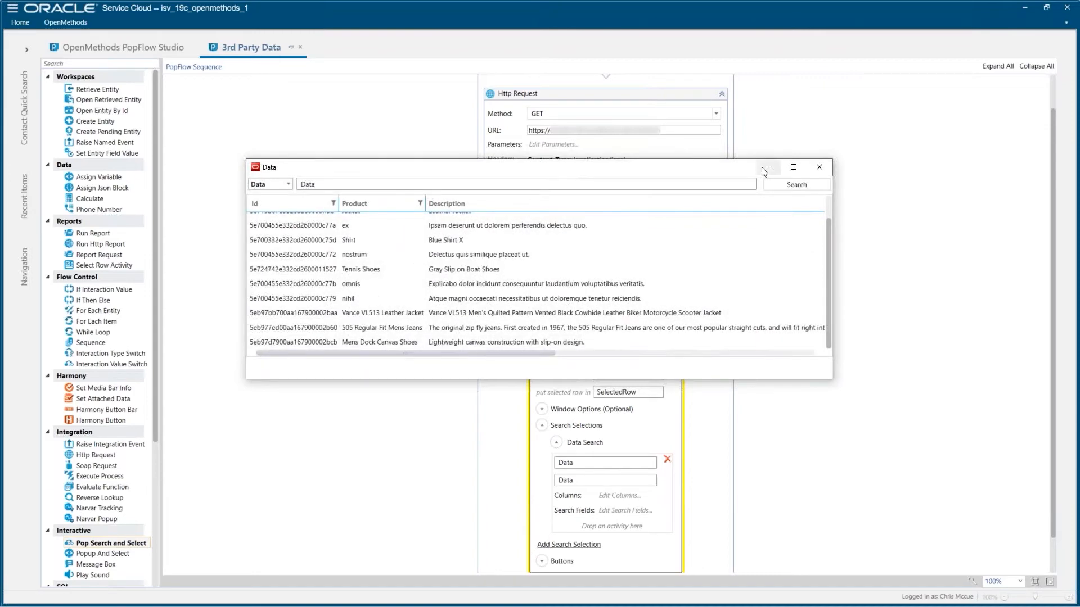
pyautogui.click(820, 167)
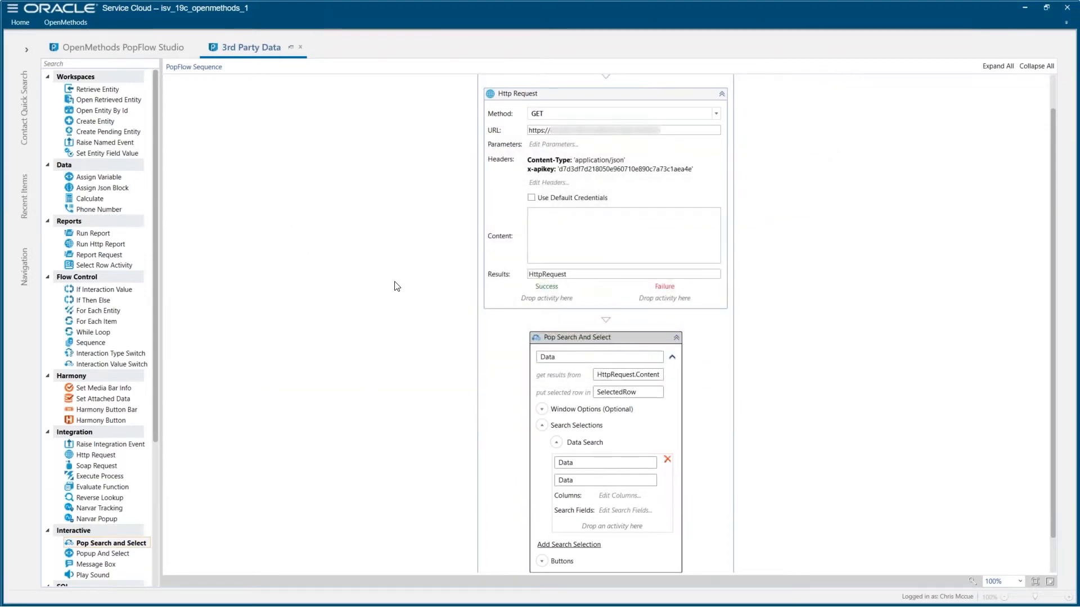
# Step: Disable the email, imageUrl, image_0_, _id and description columns for the Data search and apply the column settings
pyautogui.scroll(-1, 397, 284)
pyautogui.click(616, 459)
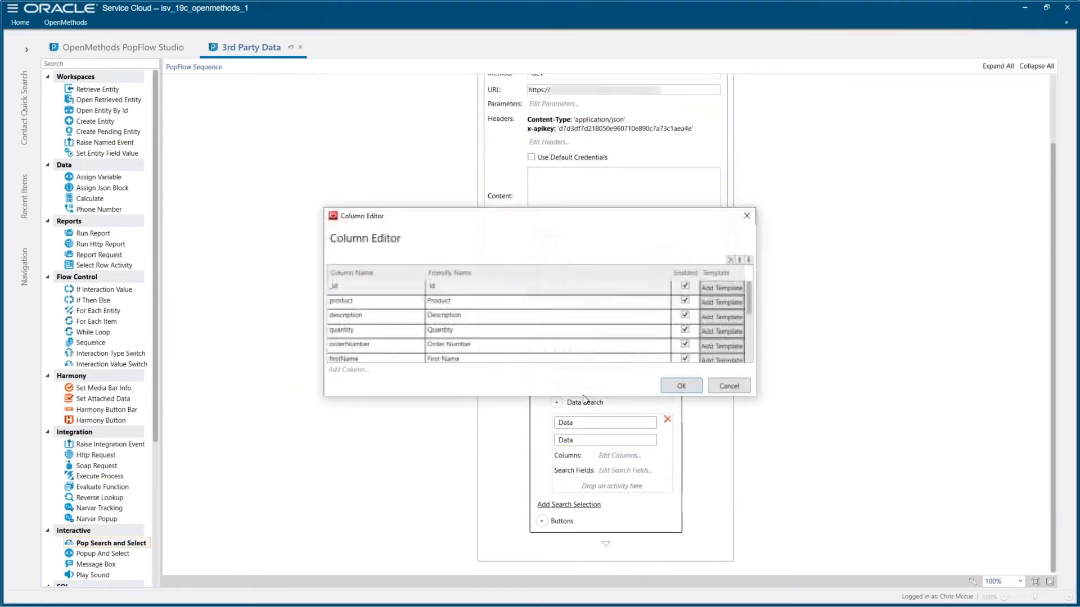
pyautogui.scroll(-5, 572, 316)
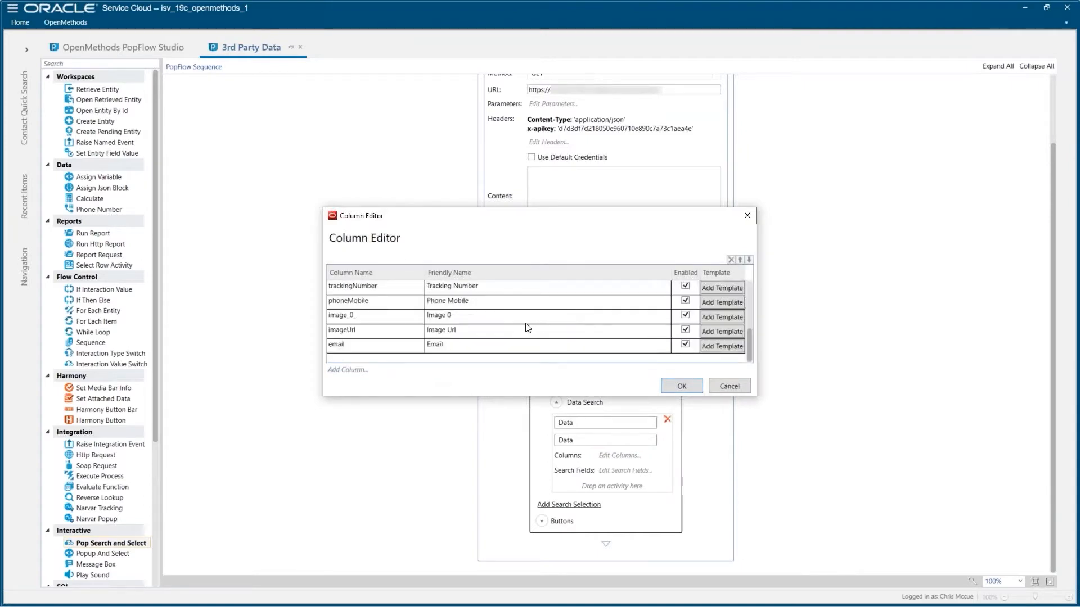
pyautogui.click(685, 344)
pyautogui.click(685, 329)
pyautogui.click(685, 314)
pyautogui.scroll(5, 610, 326)
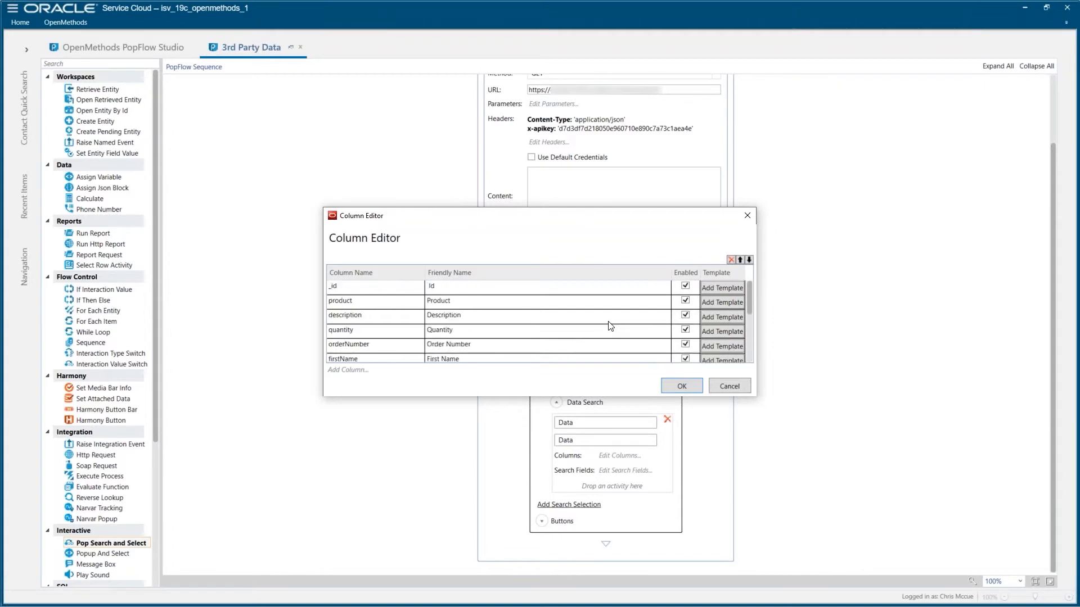
pyautogui.click(685, 286)
pyautogui.click(685, 315)
pyautogui.click(678, 384)
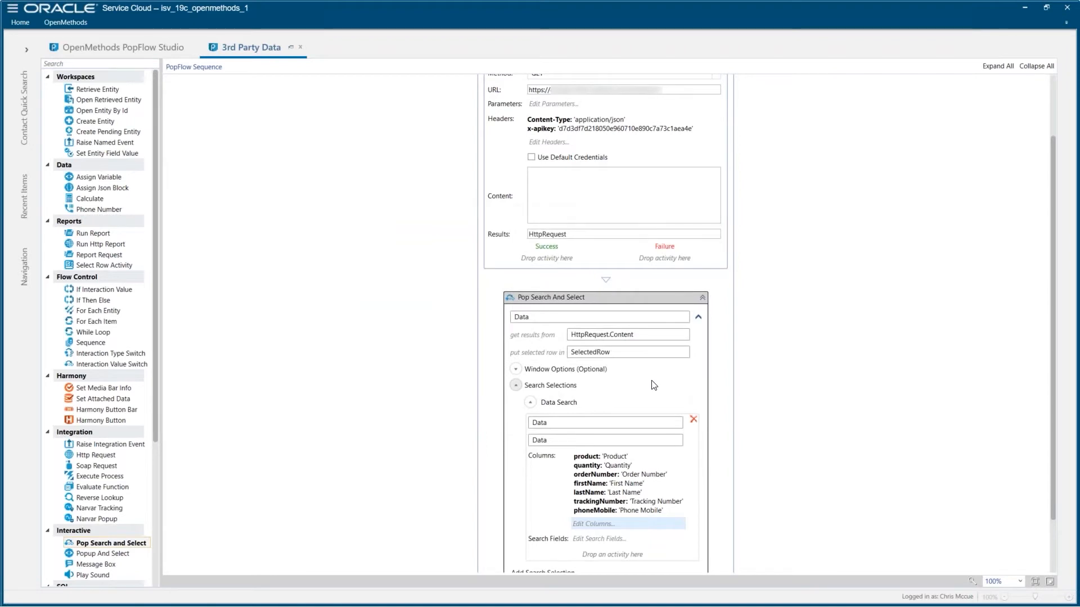
# Step: Set the popup's window options to width 1200 and height 500, keeping the Default screen alignment
pyautogui.click(554, 370)
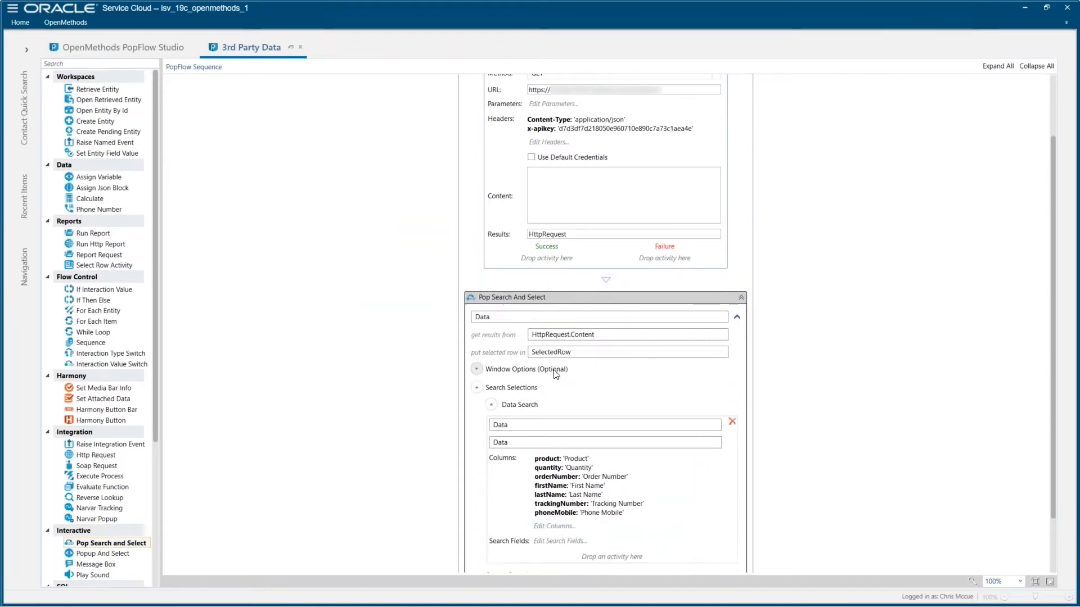
pyautogui.click(487, 388)
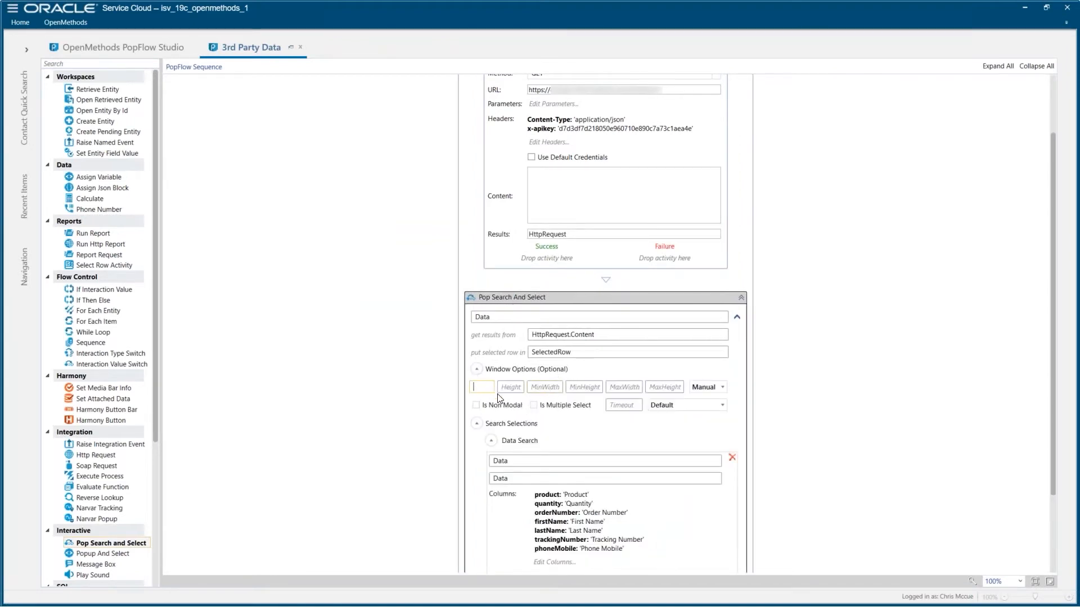
pyautogui.press('Tab')
pyautogui.write('8')
pyautogui.press('BackSpace')
pyautogui.write('500')
pyautogui.click(690, 406)
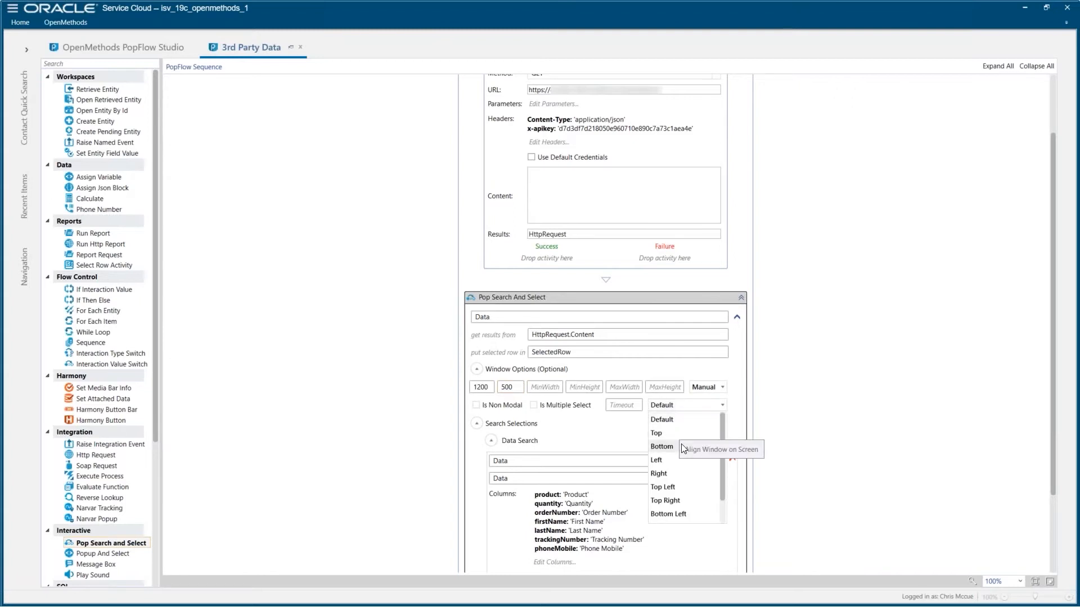
pyautogui.click(349, 393)
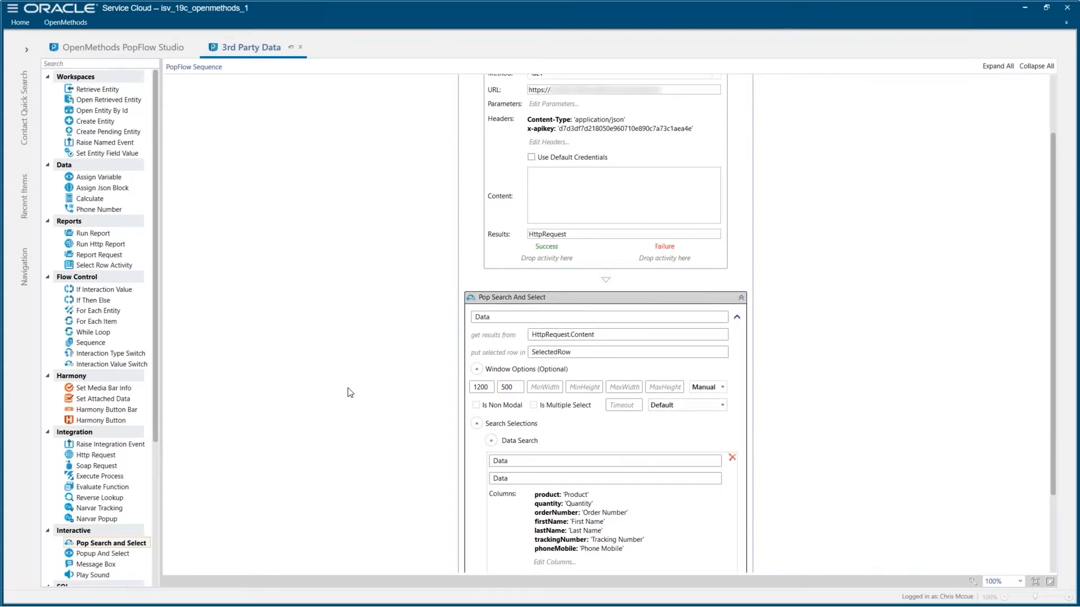
# Step: Preview the workflow again, review the reduced columns in the resized Data popup, and close it
pyautogui.scroll(3, 350, 393)
pyautogui.click(25, 23)
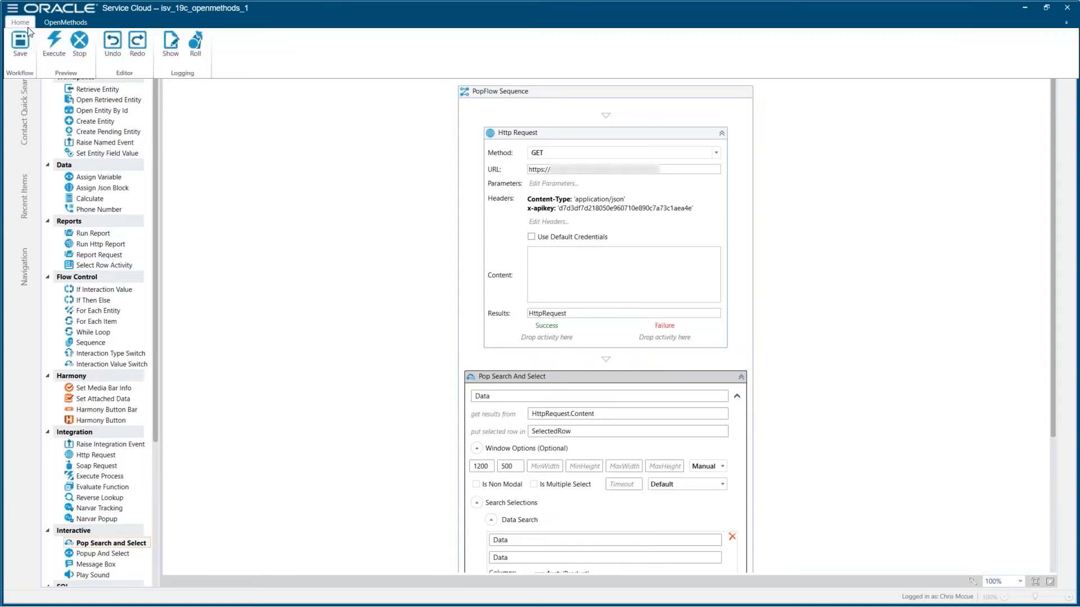
pyautogui.click(54, 41)
pyautogui.click(635, 385)
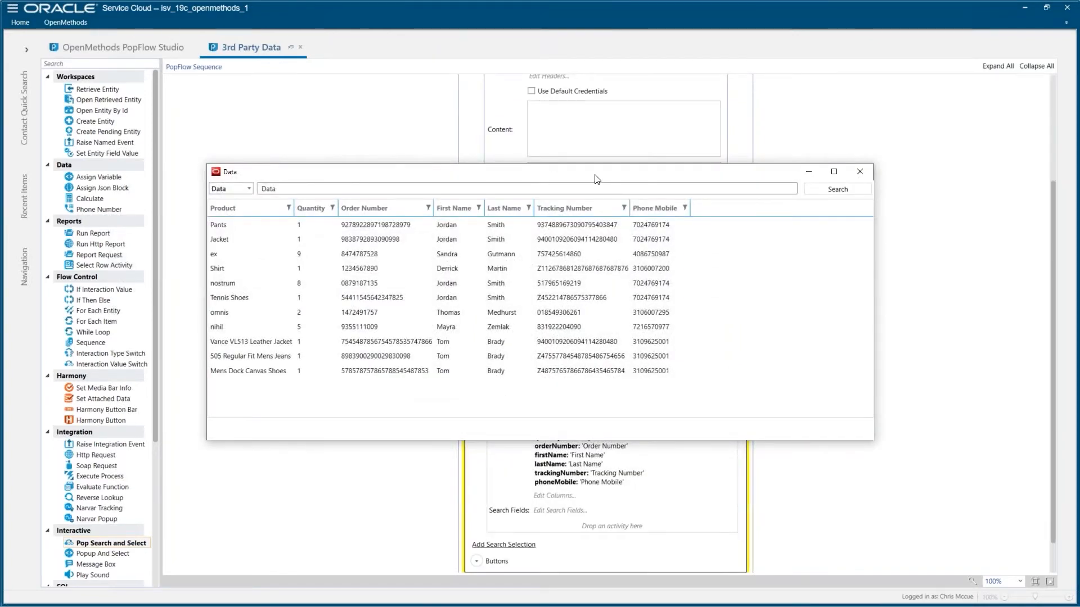
pyautogui.moveTo(595, 176); pyautogui.dragTo(624, 180)
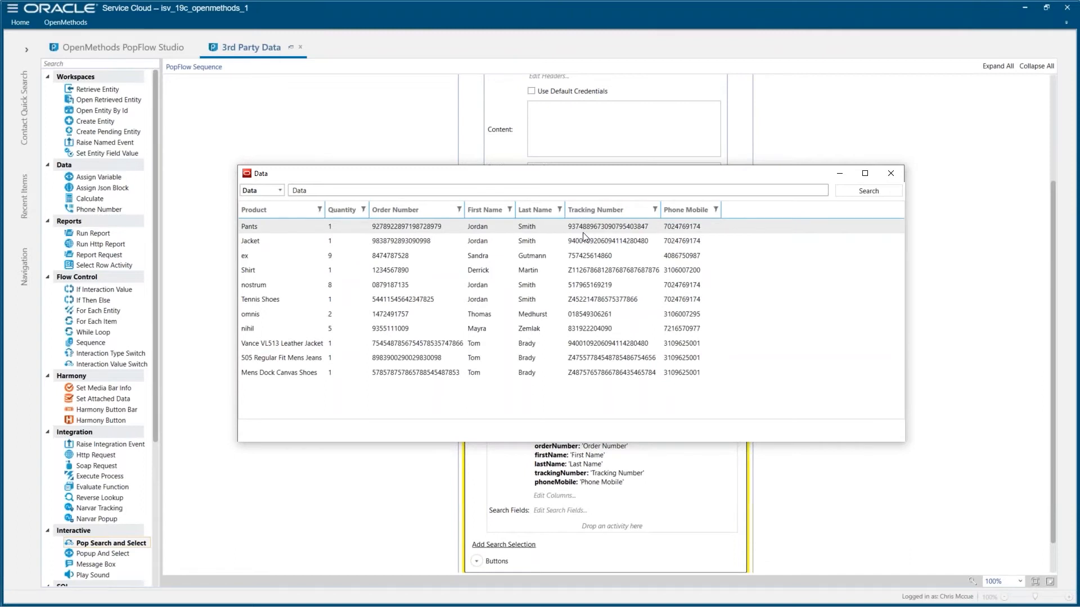
pyautogui.click(889, 175)
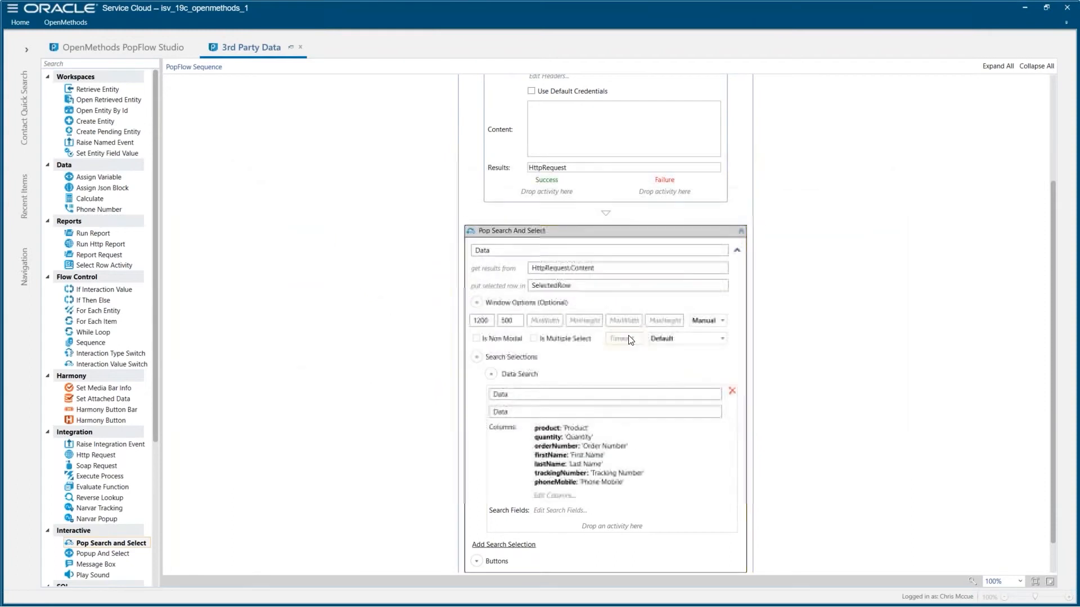
# Step: Add a button to the Pop Search and Select activity and name it Track Shipment
pyautogui.scroll(-1, 633, 355)
pyautogui.click(476, 521)
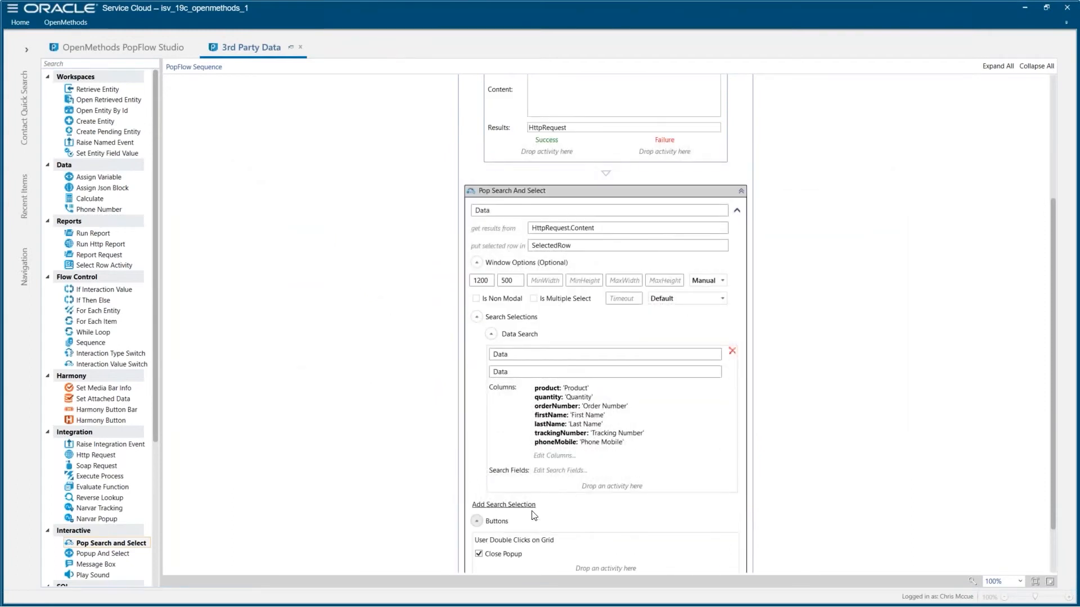
pyautogui.scroll(-1, 540, 509)
pyautogui.click(489, 532)
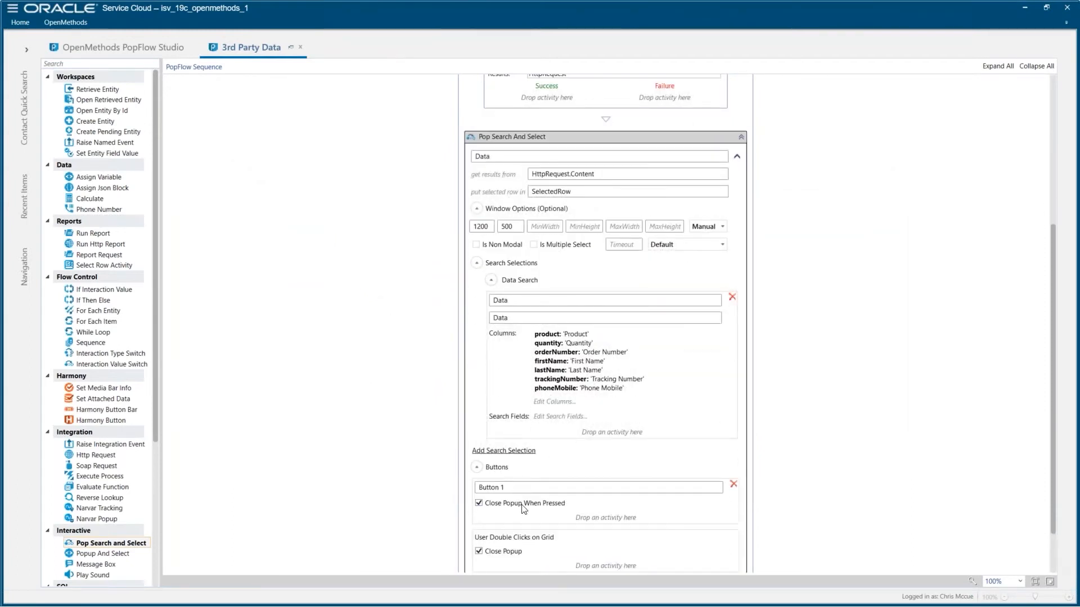
pyautogui.click(538, 487)
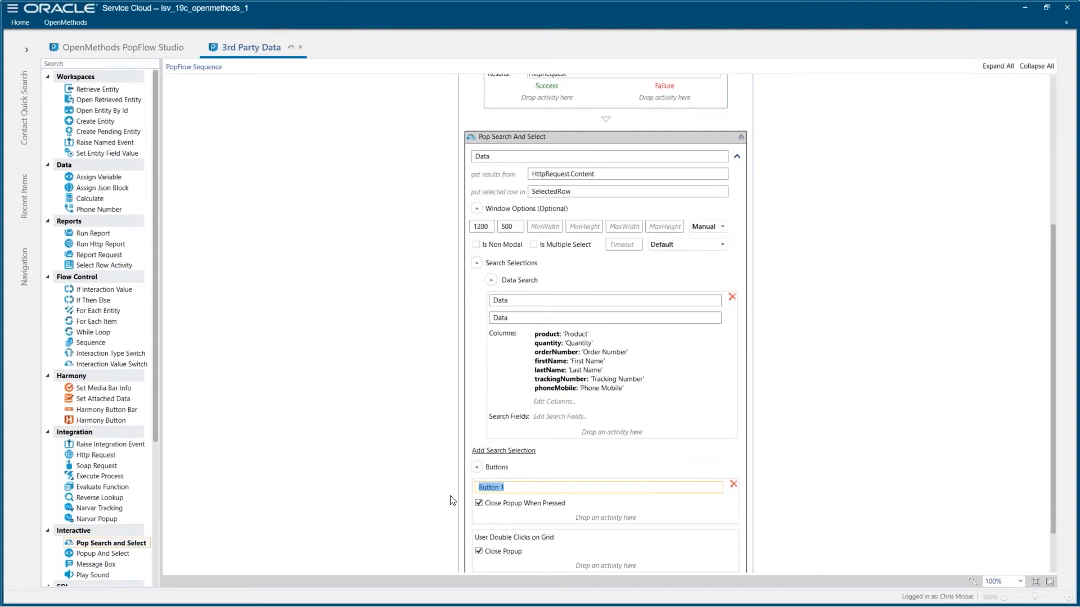
pyautogui.write('Track Shipment')
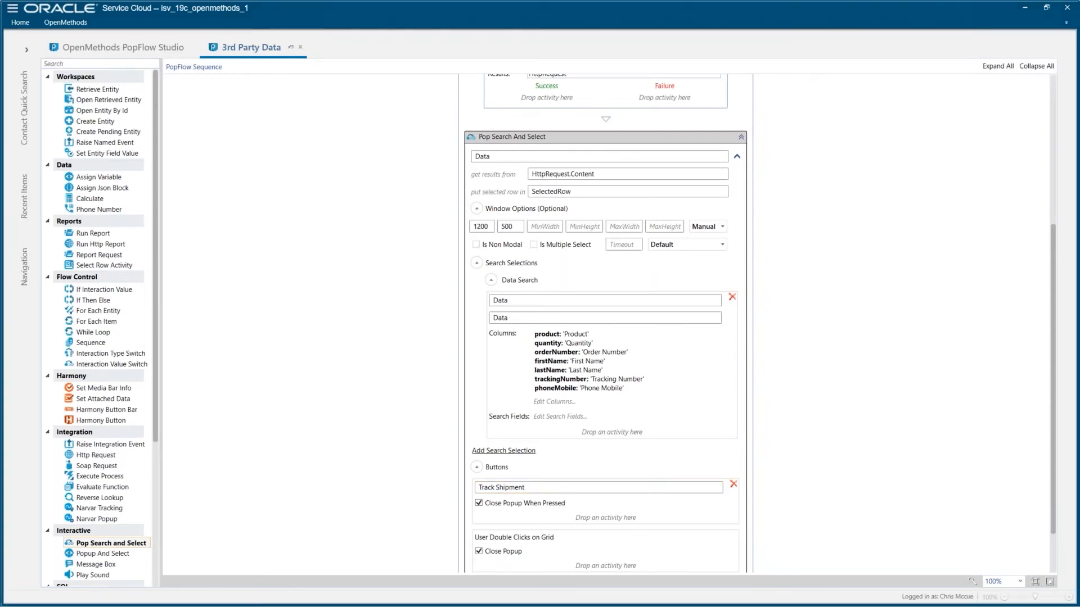
# Step: Paste the copied Execute Process activity under the Track Shipment button and check its USPS tracking URL argument
pyautogui.rightClick(604, 517)
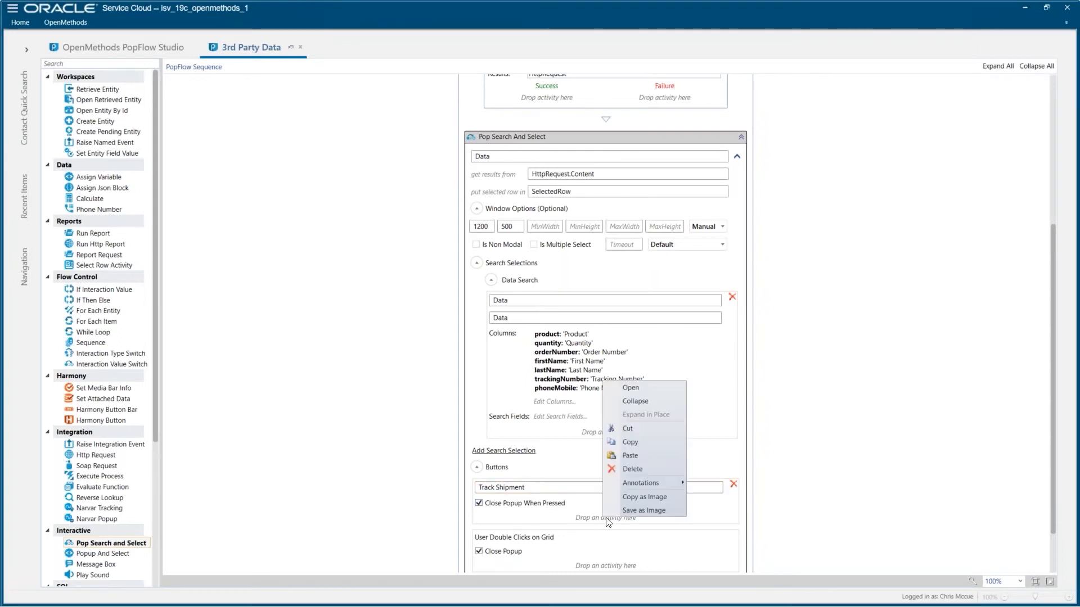
pyautogui.click(642, 456)
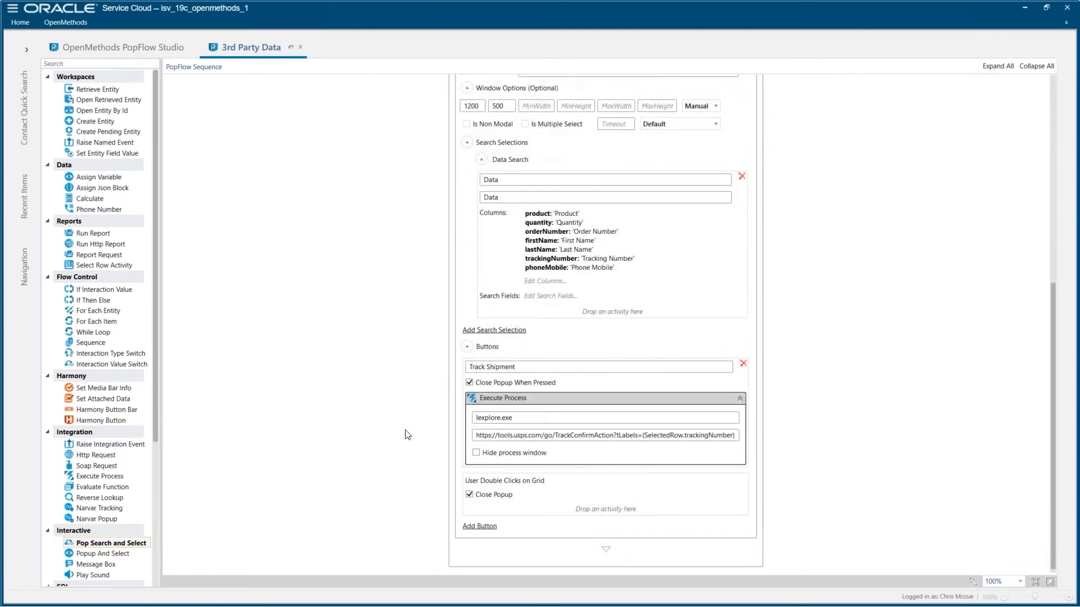
pyautogui.click(517, 437)
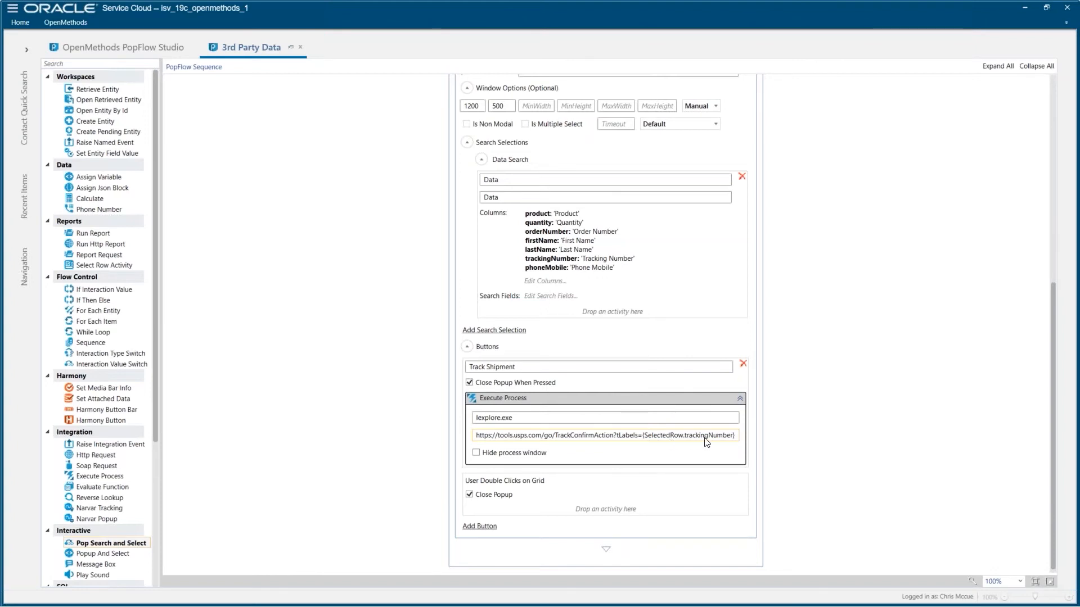
pyautogui.click(392, 396)
pyautogui.scroll(3, 392, 396)
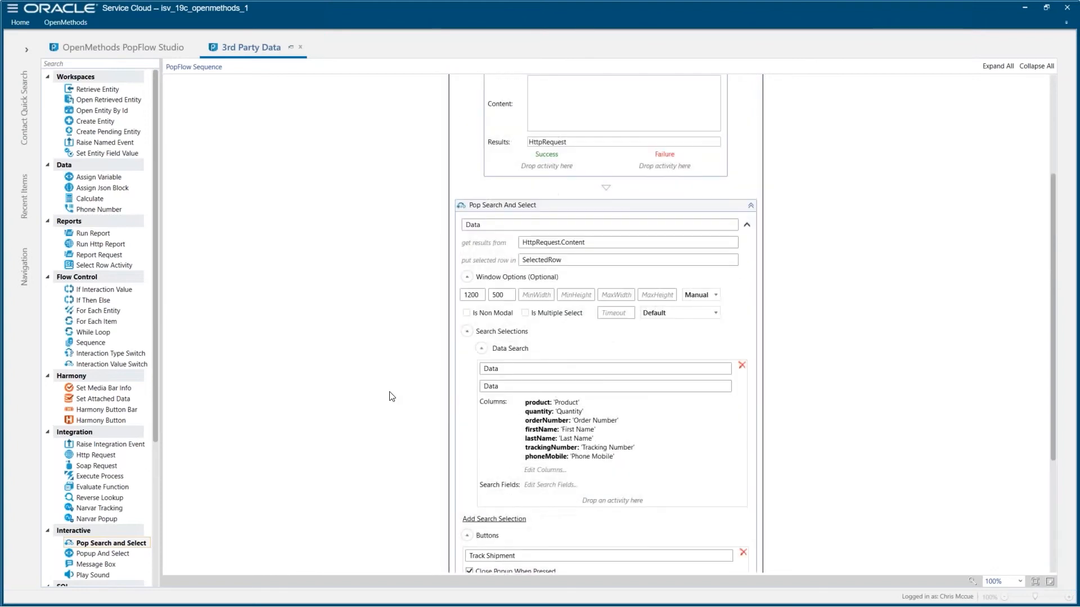
# Step: Run the workflow preview with the default interaction information and move the Data popup aside to uncover the workflow
pyautogui.click(19, 23)
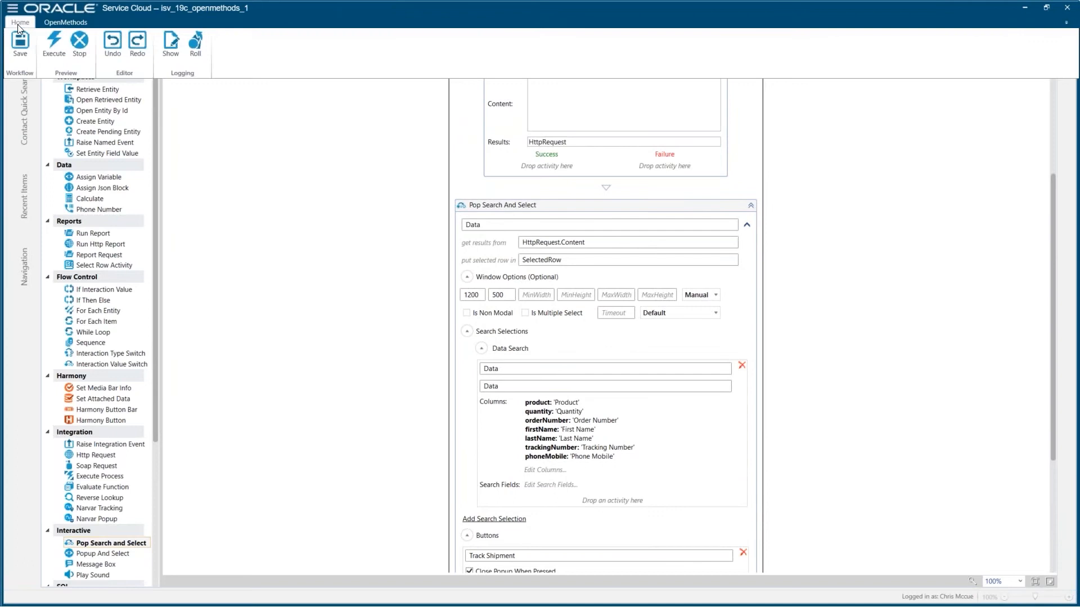
pyautogui.click(56, 46)
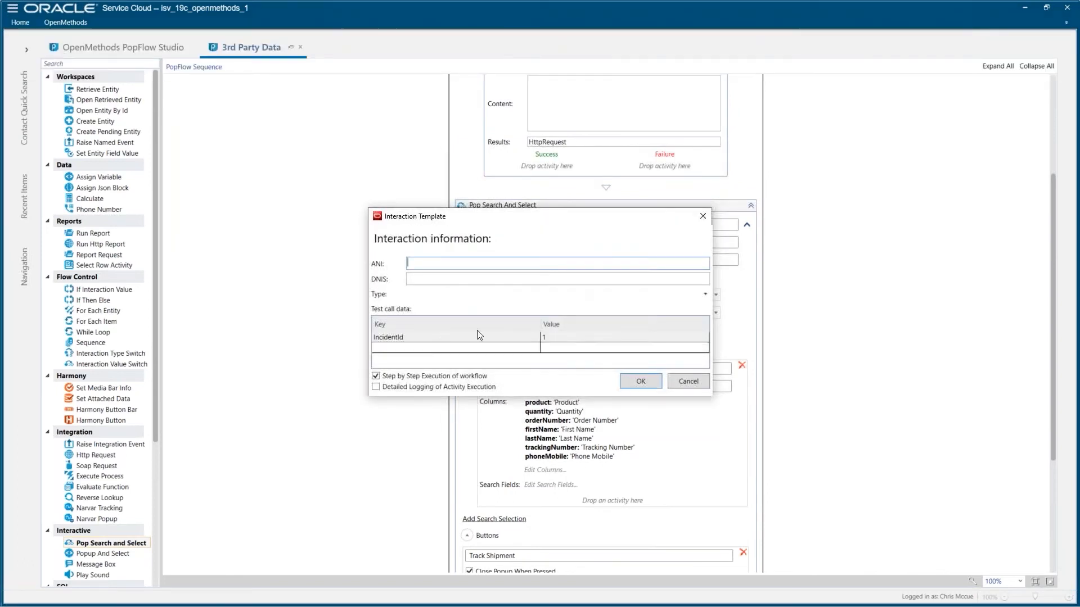
pyautogui.click(640, 381)
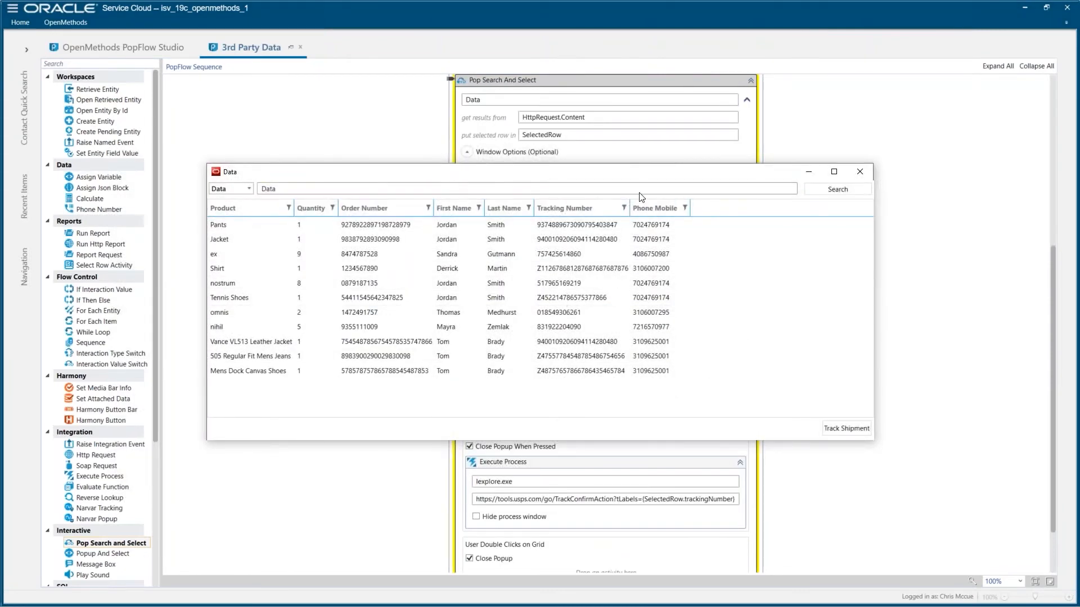
pyautogui.moveTo(639, 173); pyautogui.dragTo(812, 176)
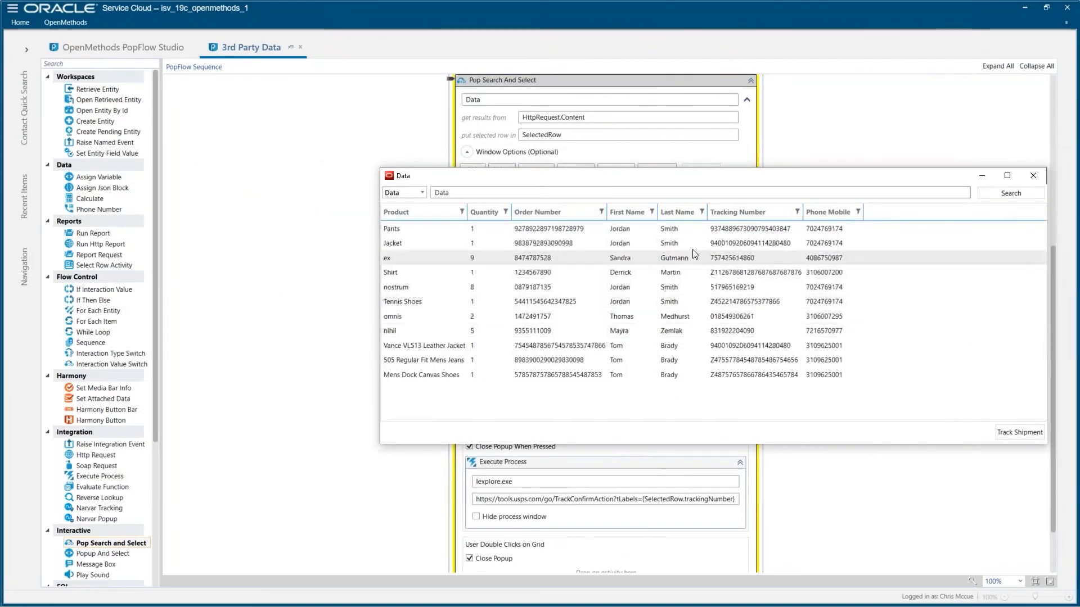
# Step: Test Track Shipment on the Jacket row, review the USPS tracking page that opens, and close the browser window
pyautogui.click(715, 243)
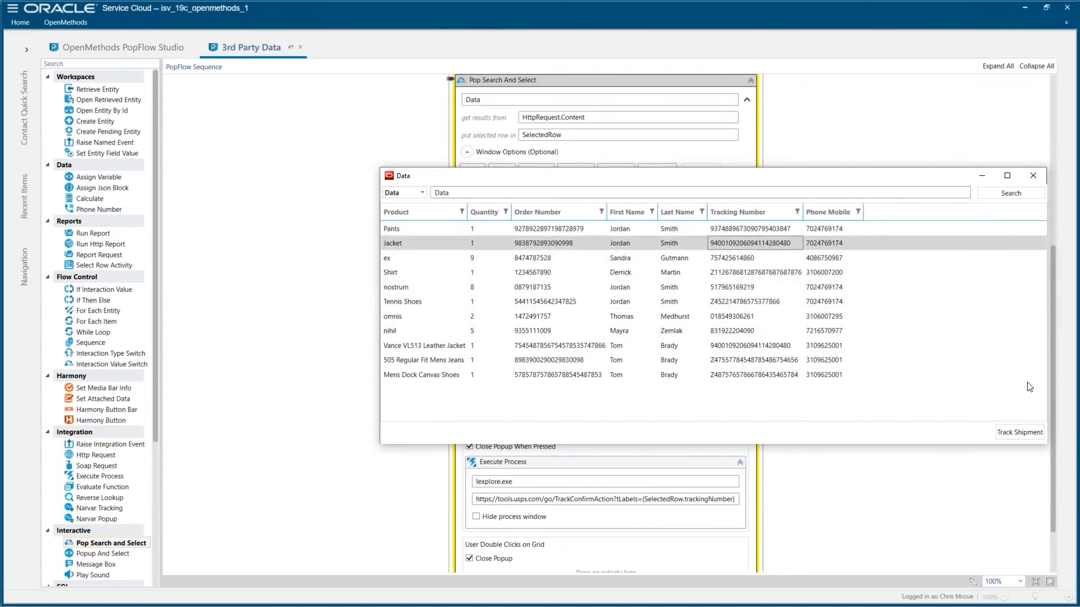
pyautogui.click(1033, 437)
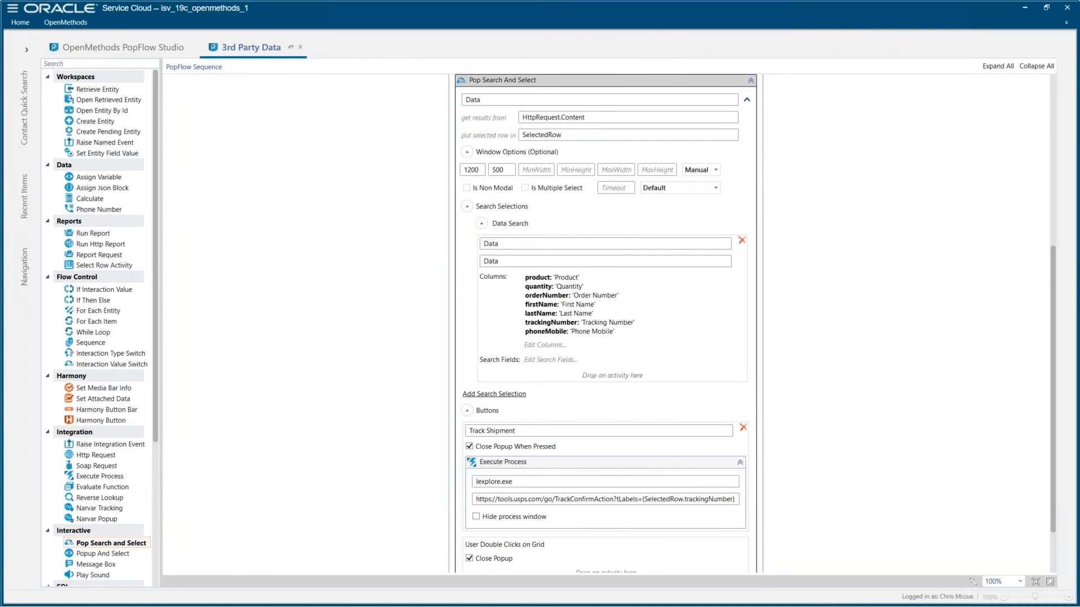
pyautogui.scroll(-3, 502, 294)
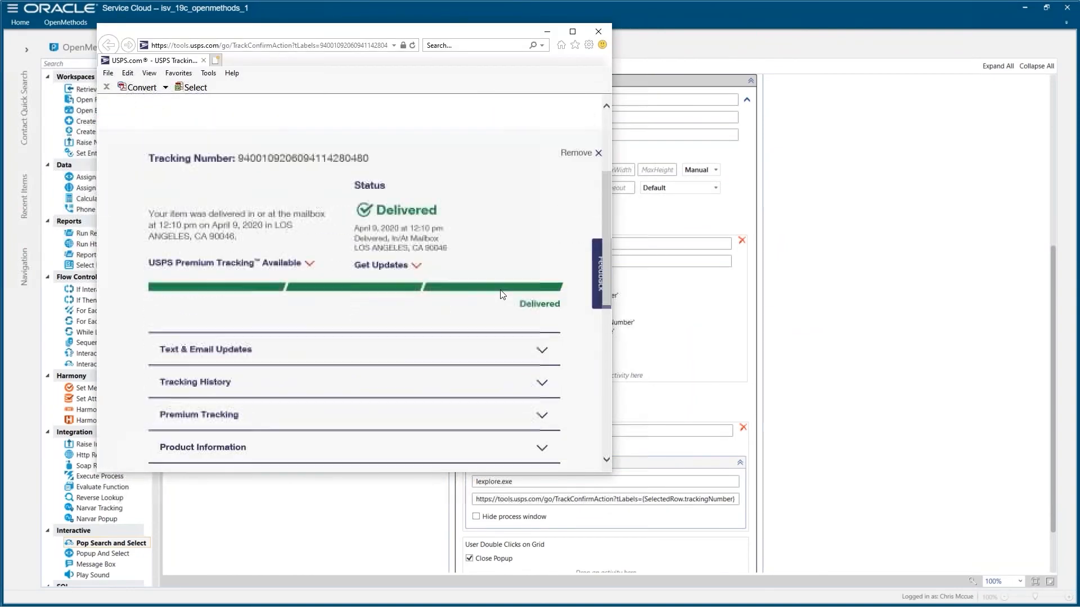
pyautogui.scroll(3, 466, 298)
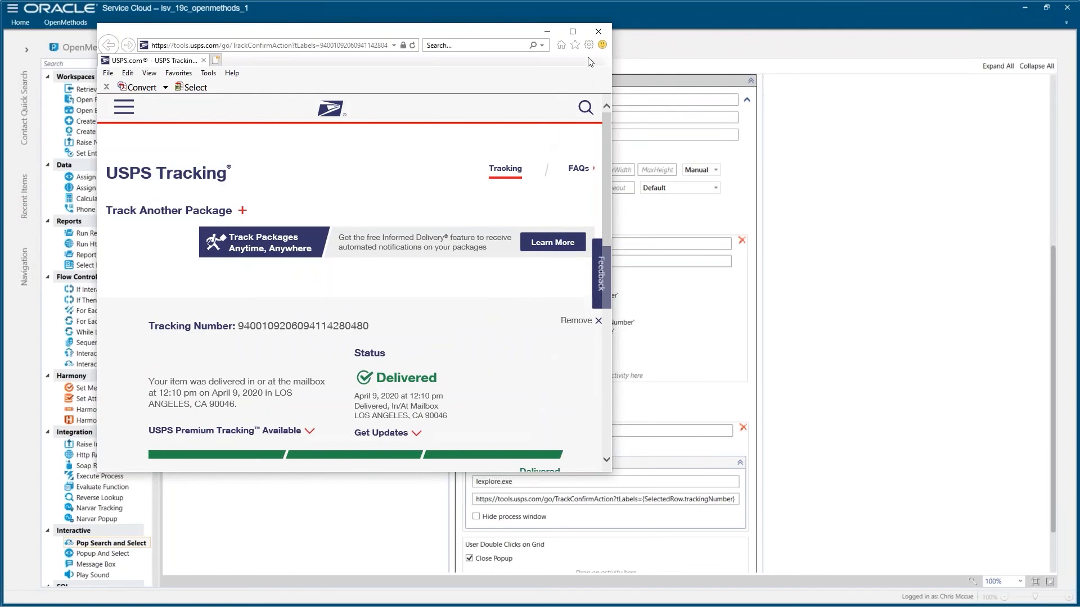
pyautogui.click(598, 32)
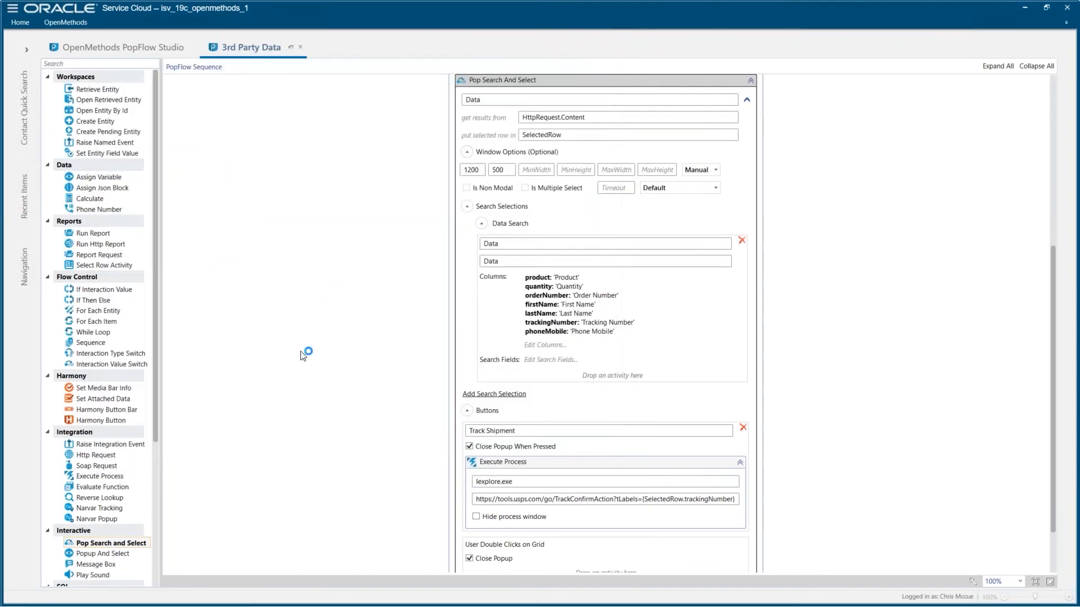
pyautogui.scroll(5, 306, 354)
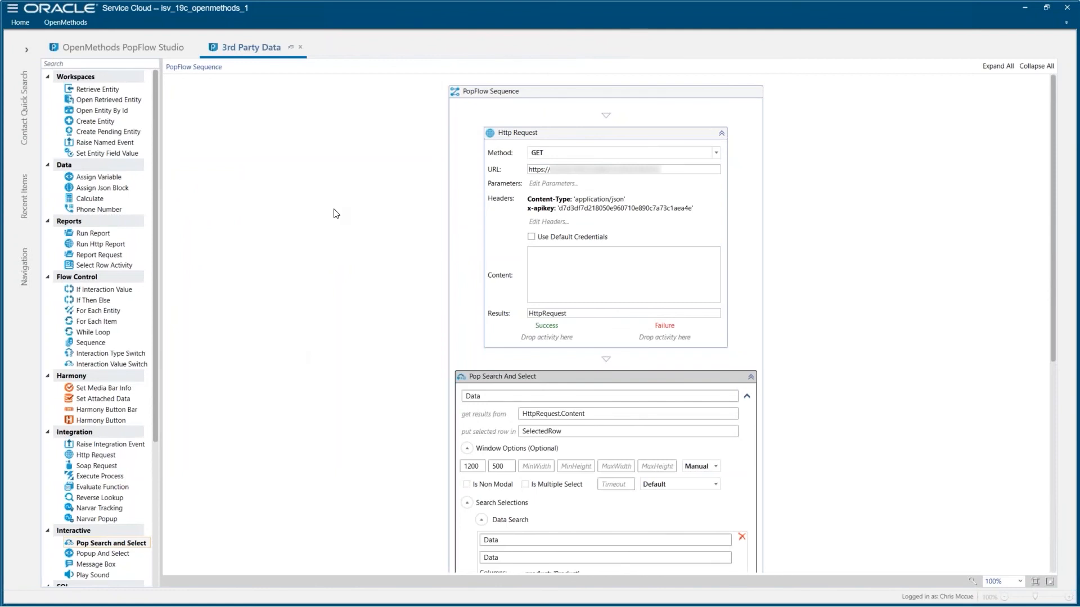
pyautogui.scroll(-4, 110, 403)
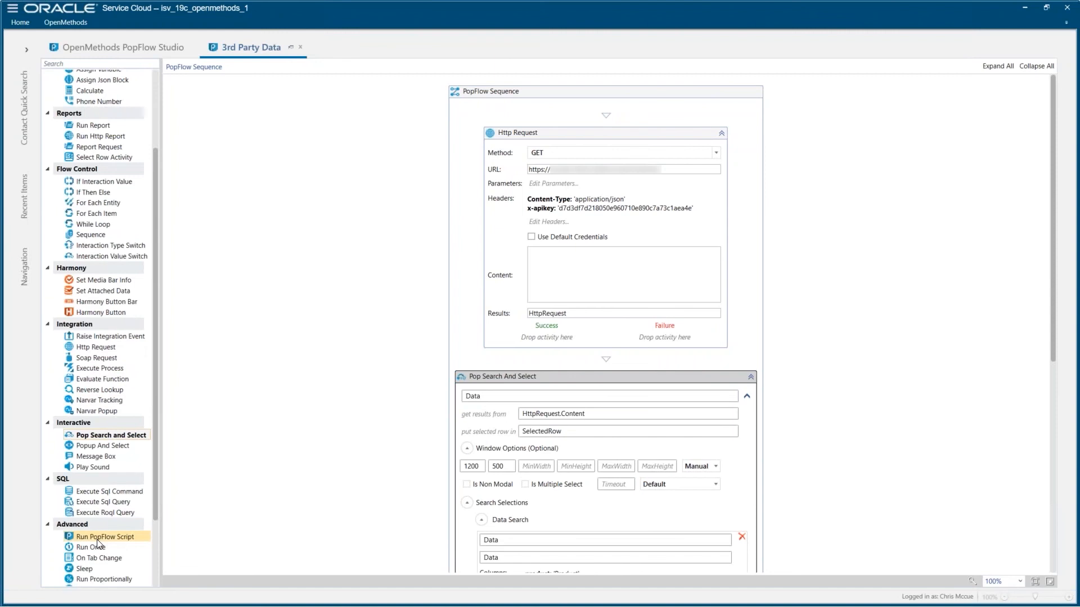
pyautogui.click(284, 333)
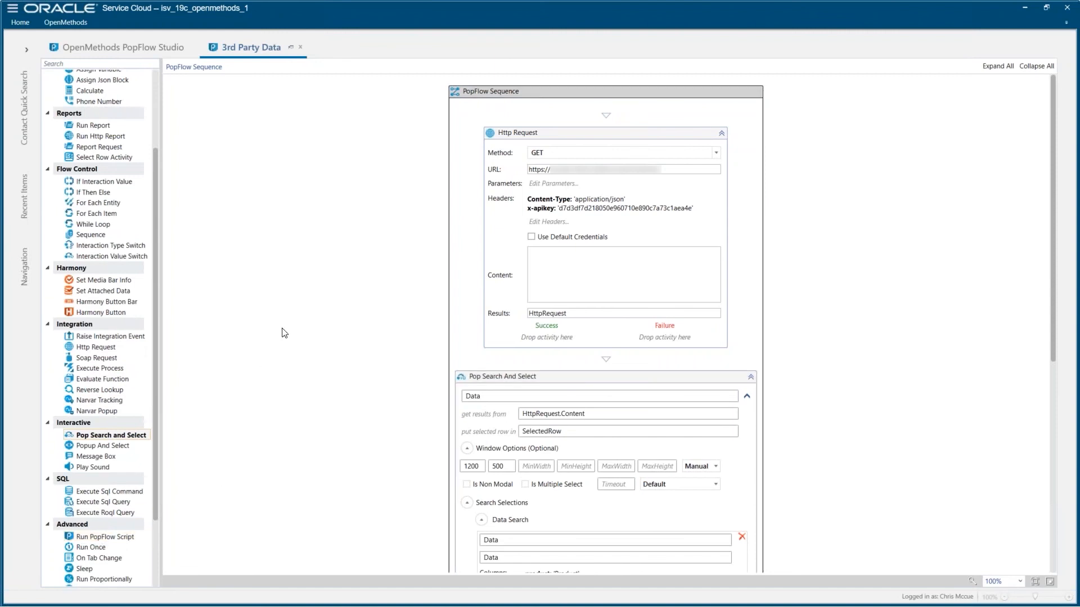